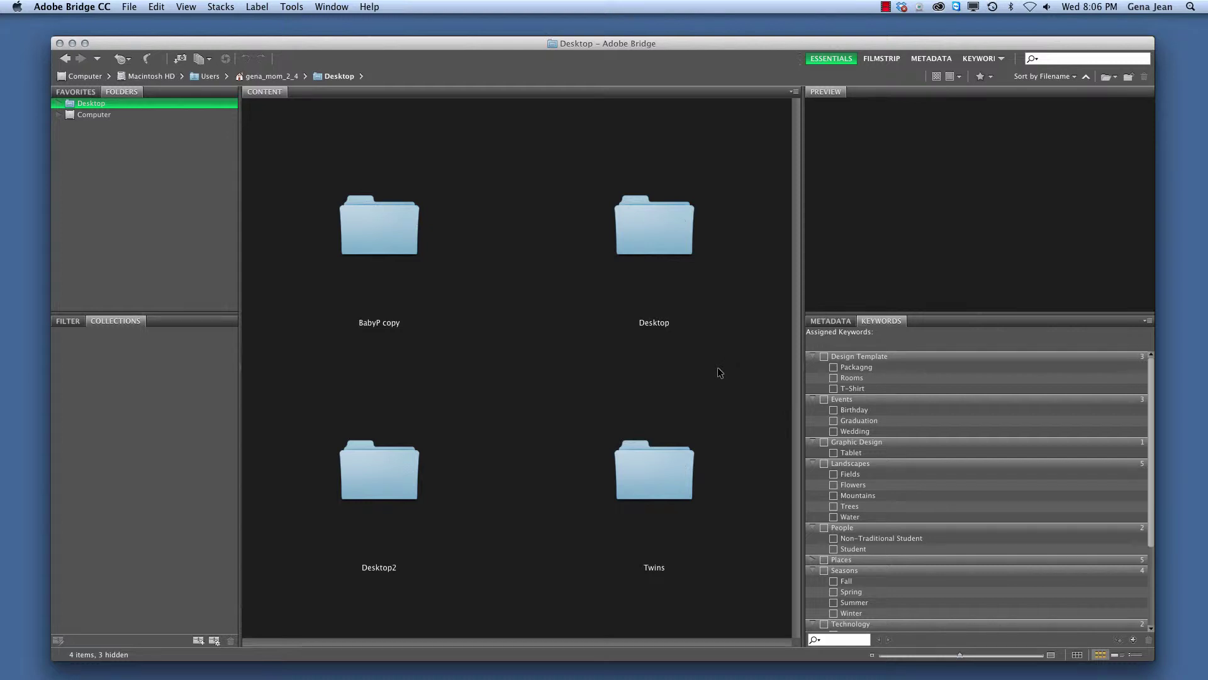
Compare the Favorites and Folders panels, ending back on the Desktop folder tree
left_click(72, 93)
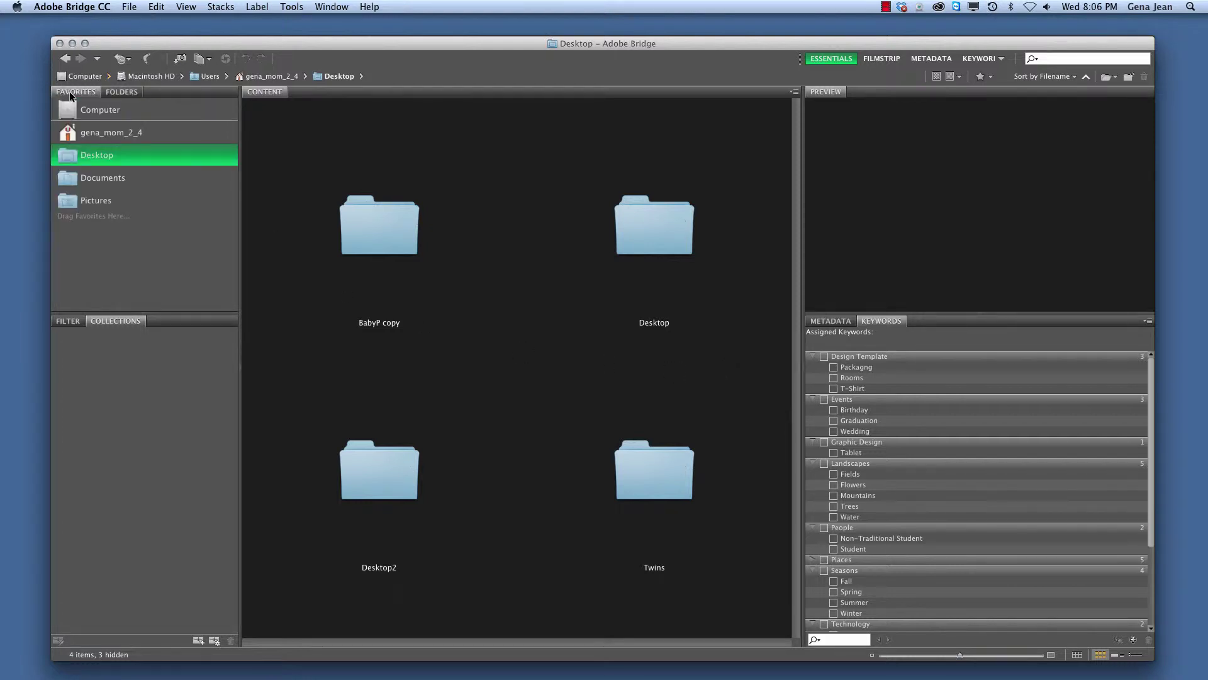
left_click(111, 92)
left_click(73, 93)
left_click(121, 91)
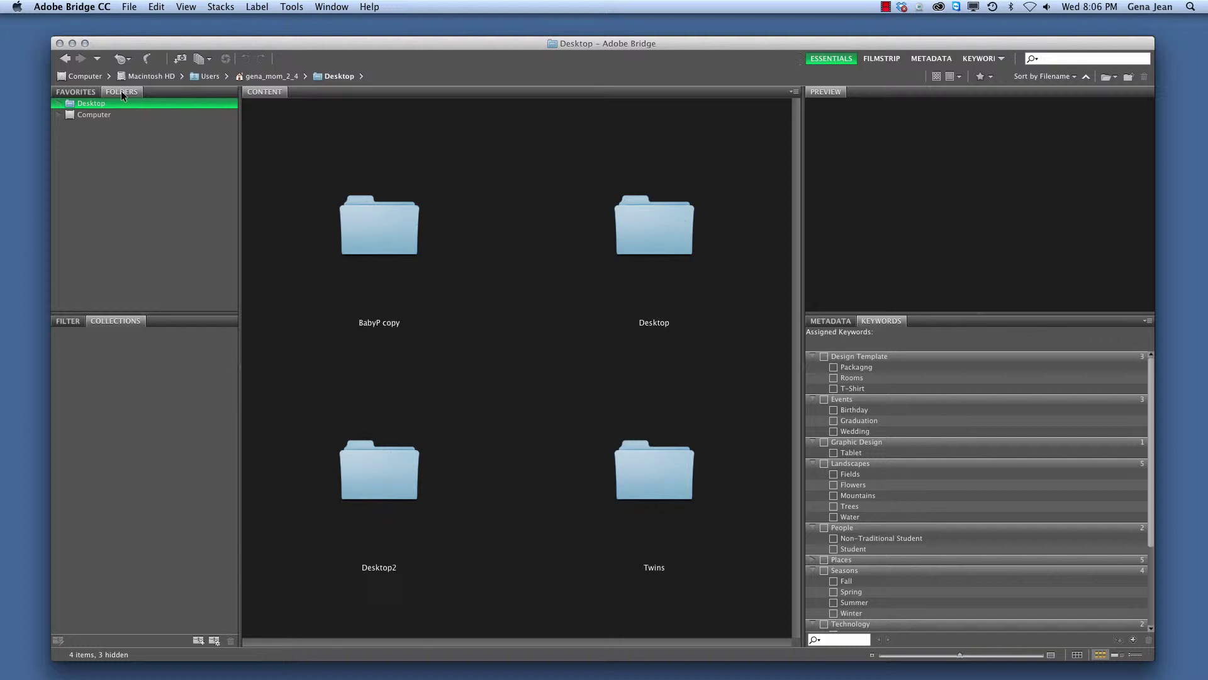
Show the Filter panel, glance at Collections, then return to the Filter options
left_click(69, 322)
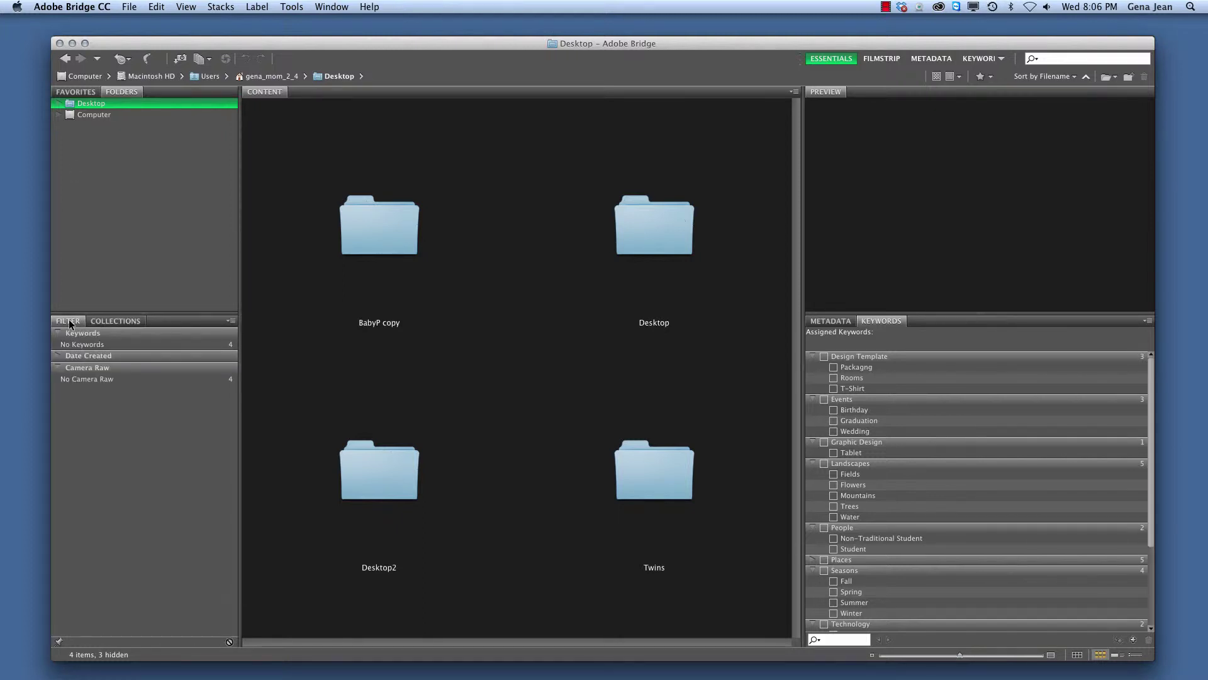
left_click(112, 322)
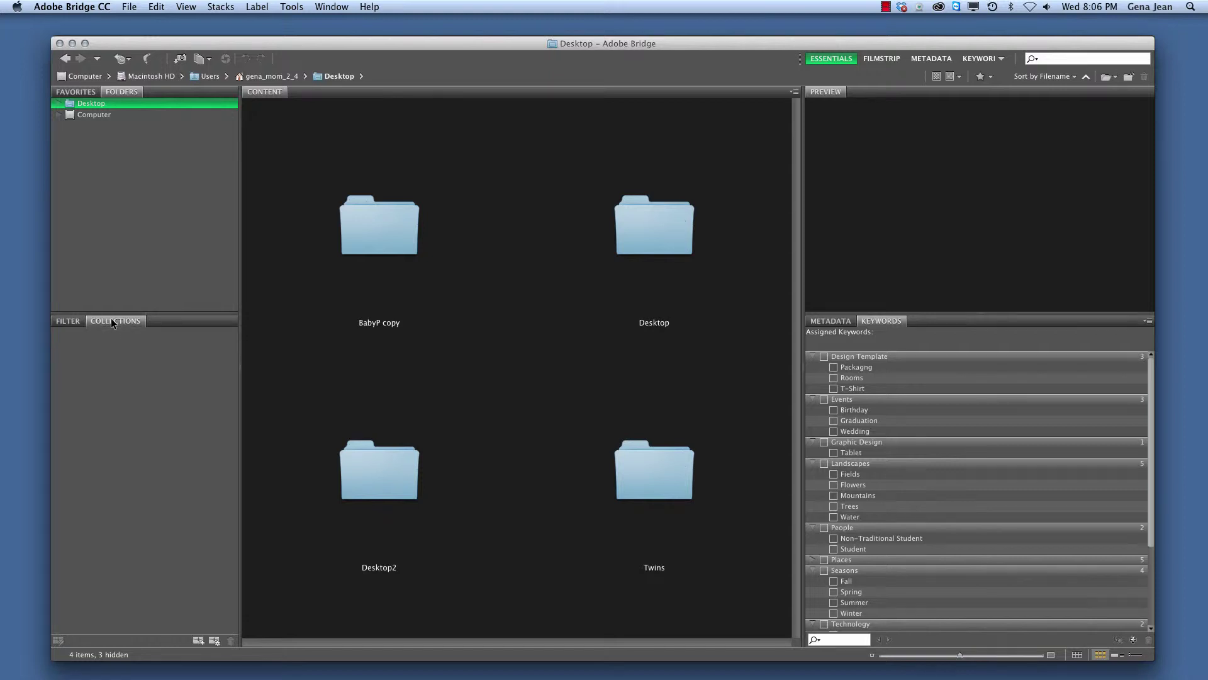
left_click(73, 321)
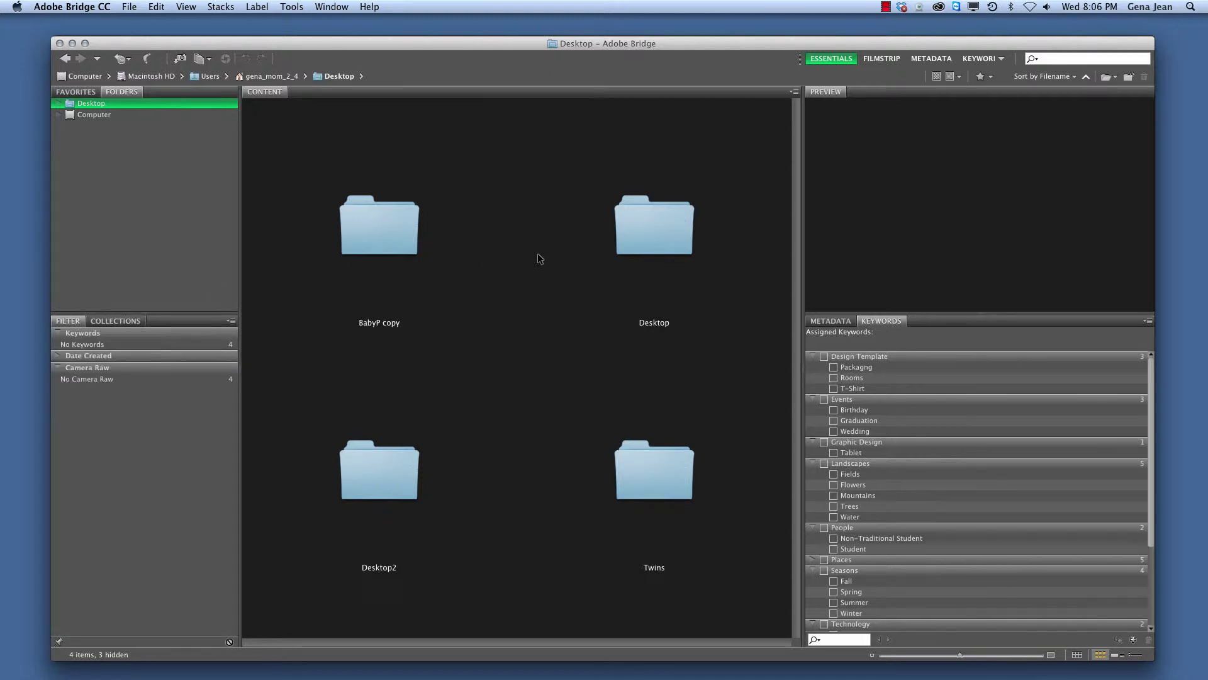
Open the BabyP copy folder, expand the Date Created filter, then show Collections
left_click(392, 238)
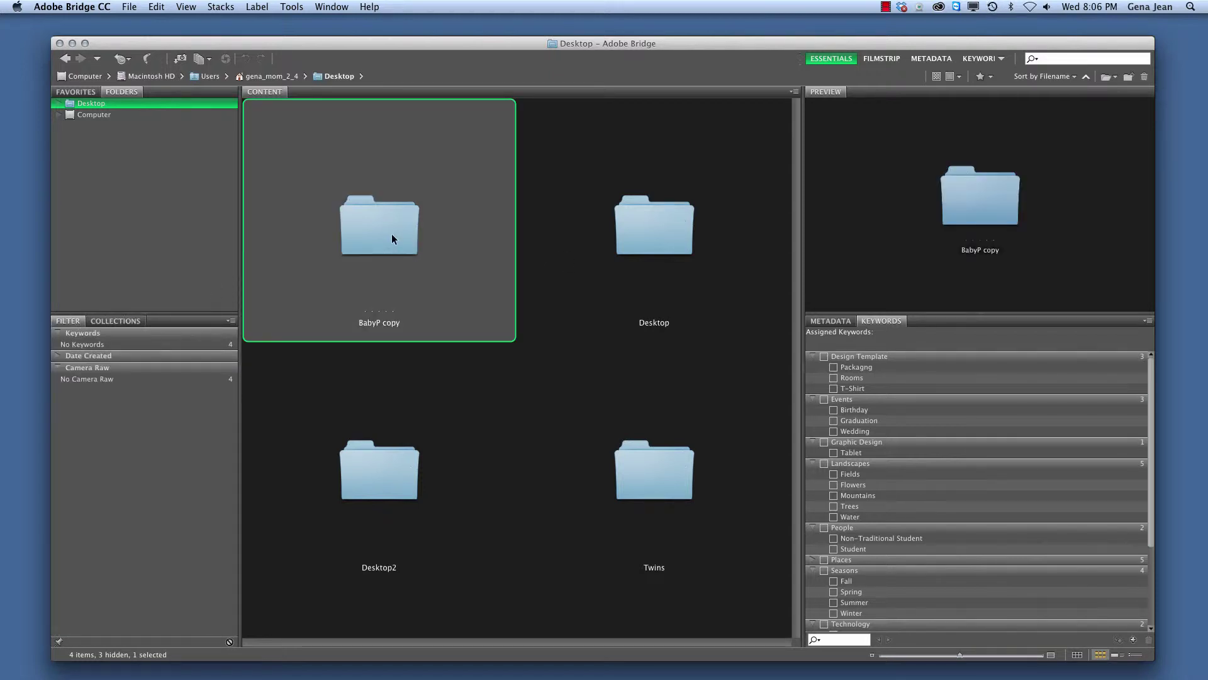
double_click(392, 235)
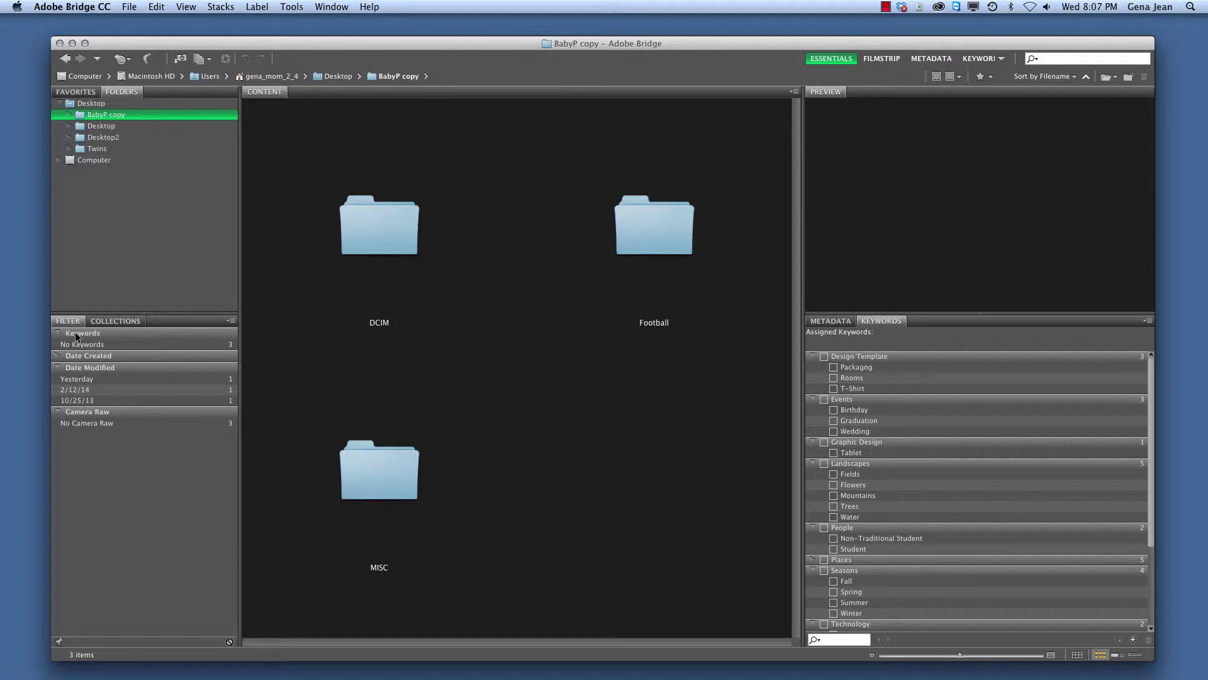
left_click(77, 356)
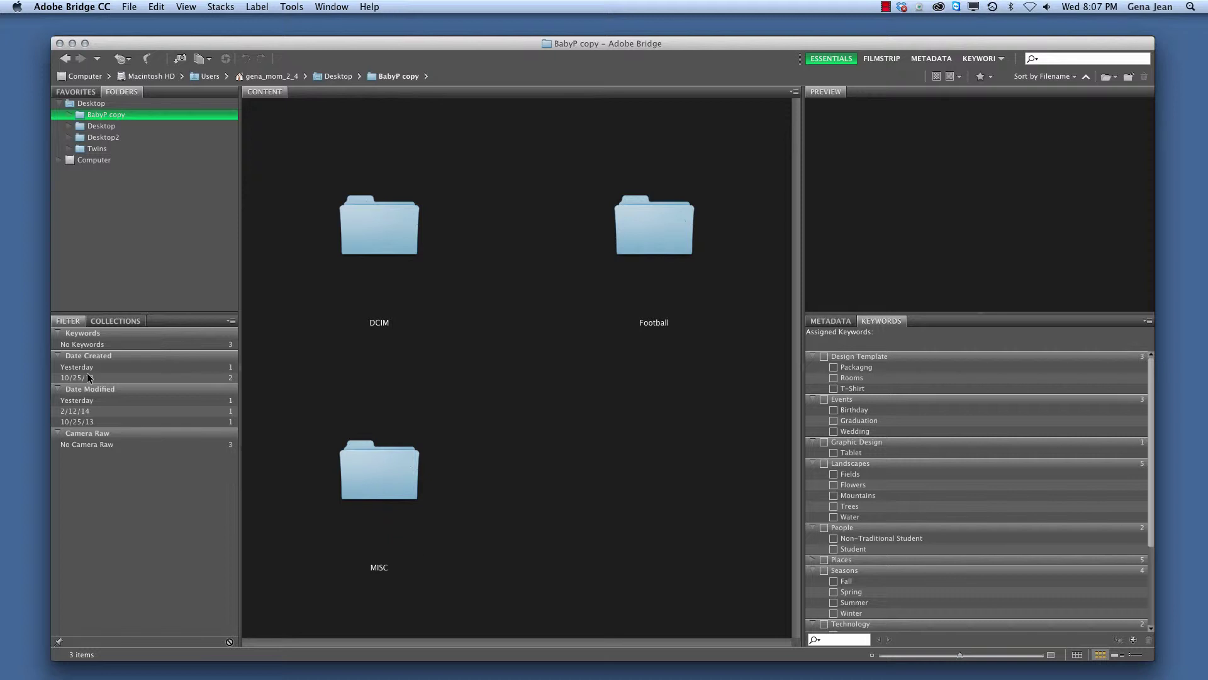
left_click(121, 321)
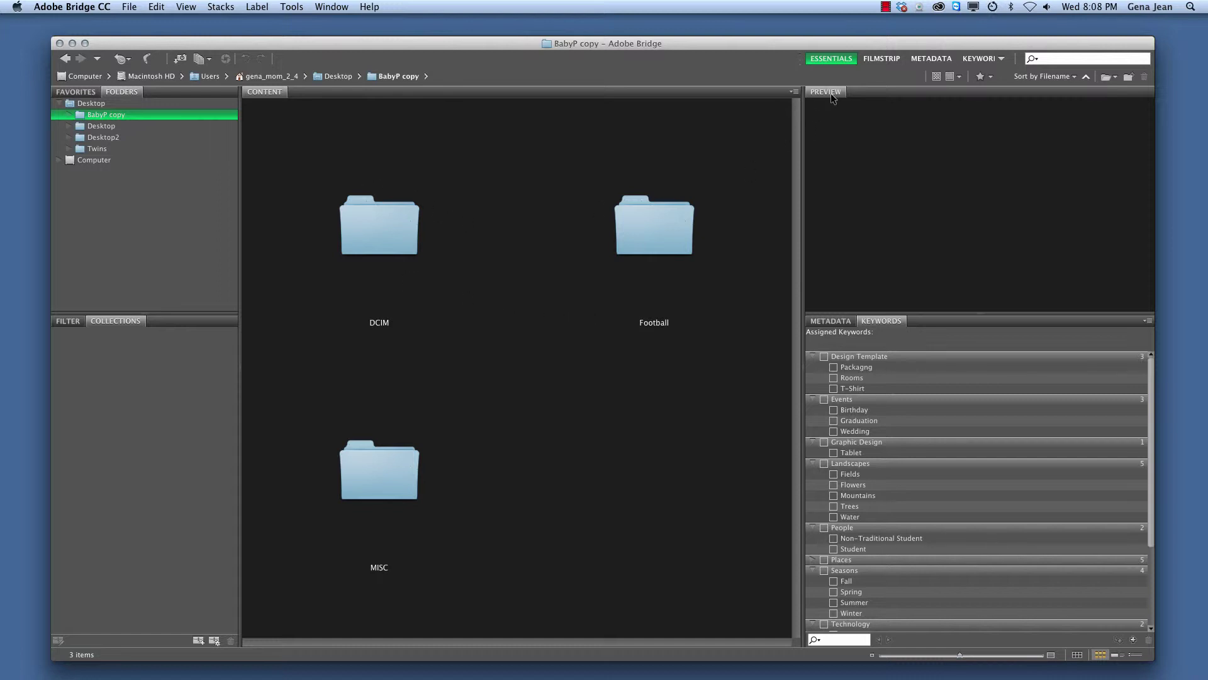
Expand BabyP copy > DCIM, open 100EOS5D and select IMG_7296.CR2
left_click(68, 114)
left_click(79, 125)
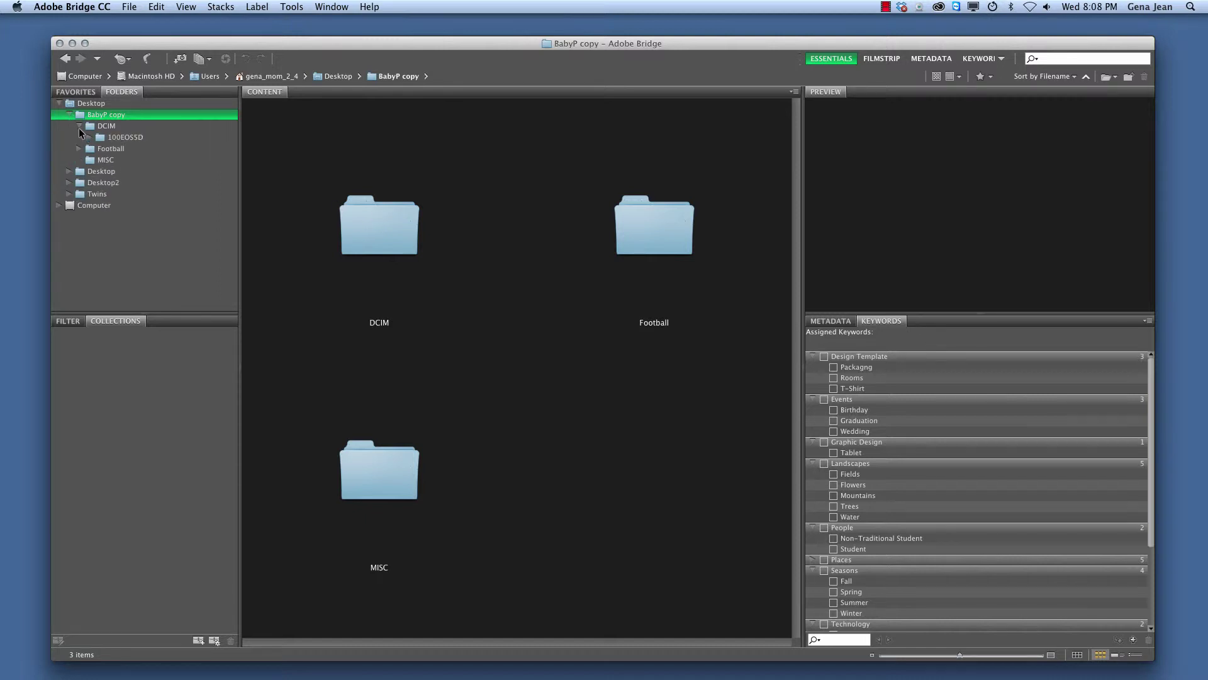
left_click(125, 138)
left_click(401, 217)
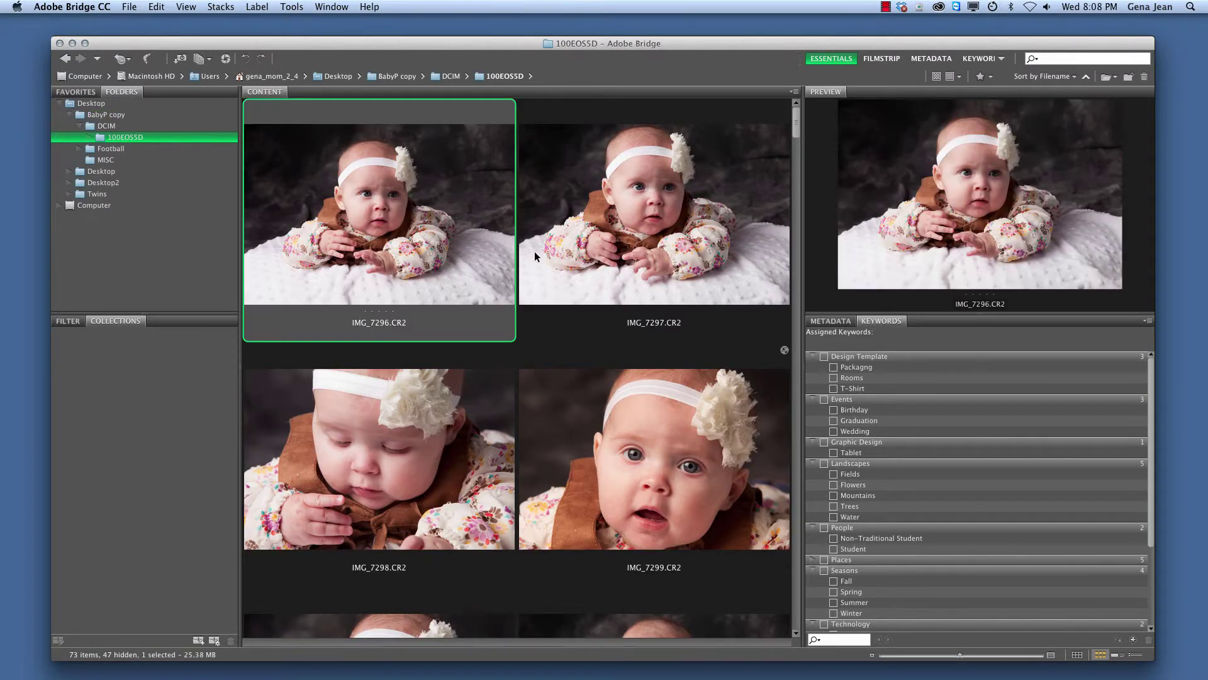
Enlarge the preview pane, preview IMG_7297, IMG_7299 and IMG_7298, and view IMG_7298.CR2's metadata
left_click_drag(801, 245, 695, 246)
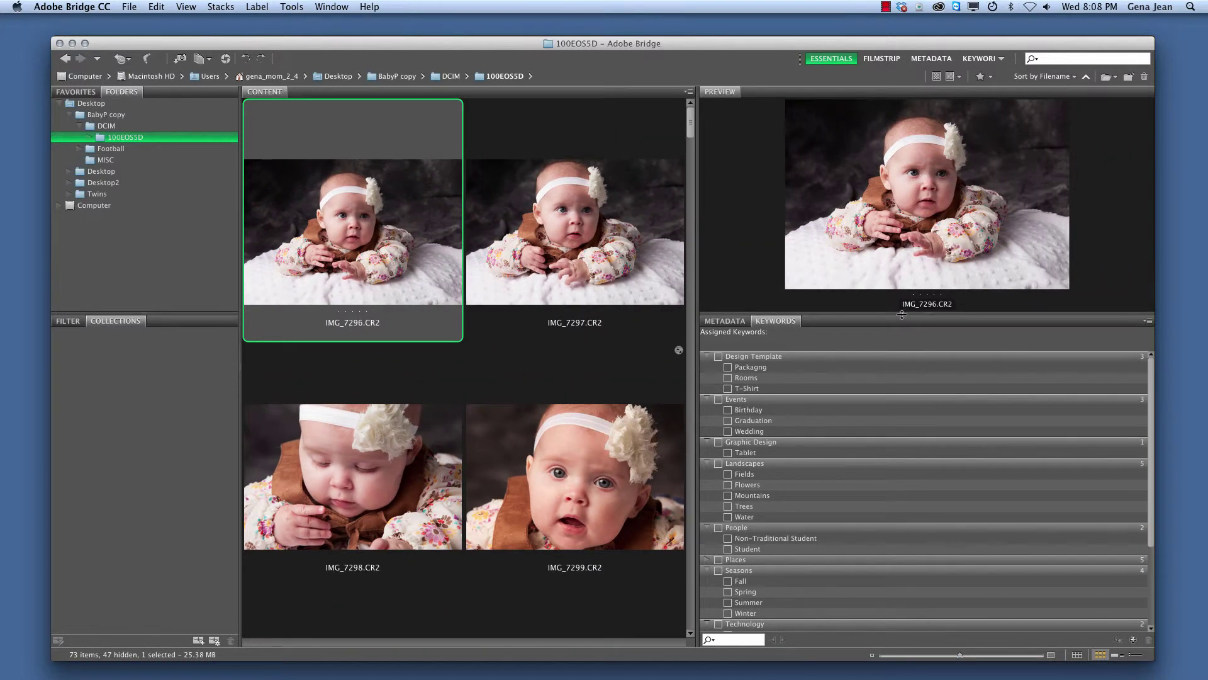
left_click_drag(902, 314, 912, 420)
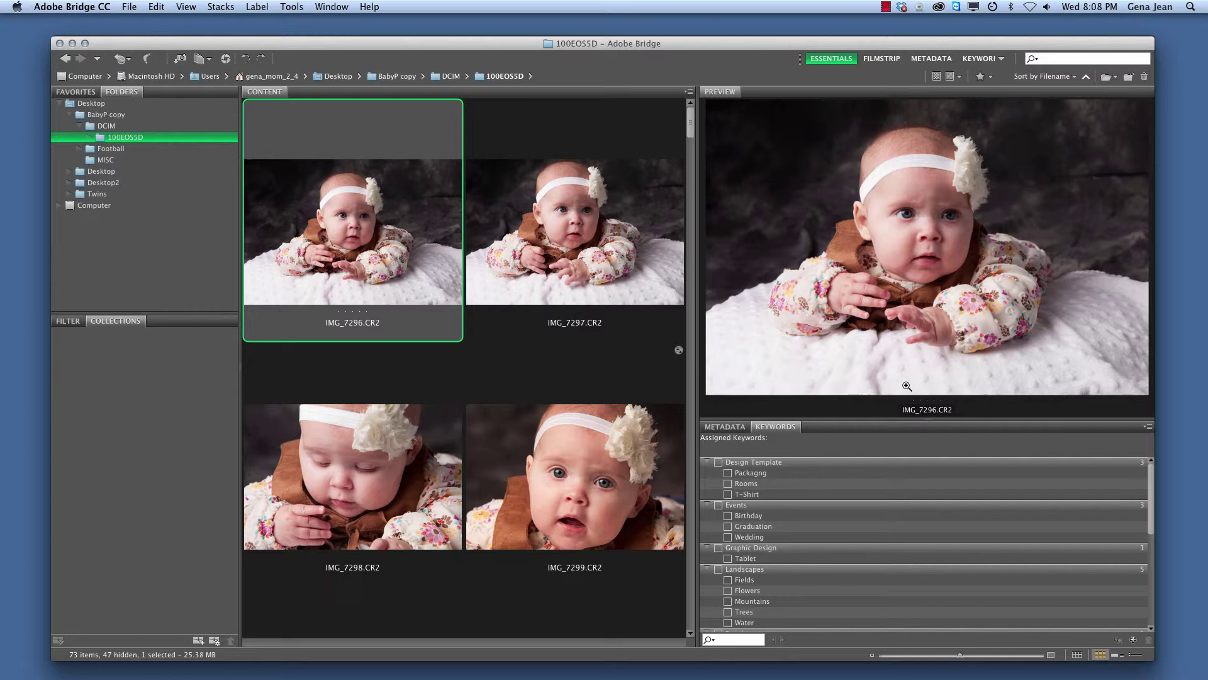
left_click(603, 239)
left_click(583, 483)
left_click(423, 491)
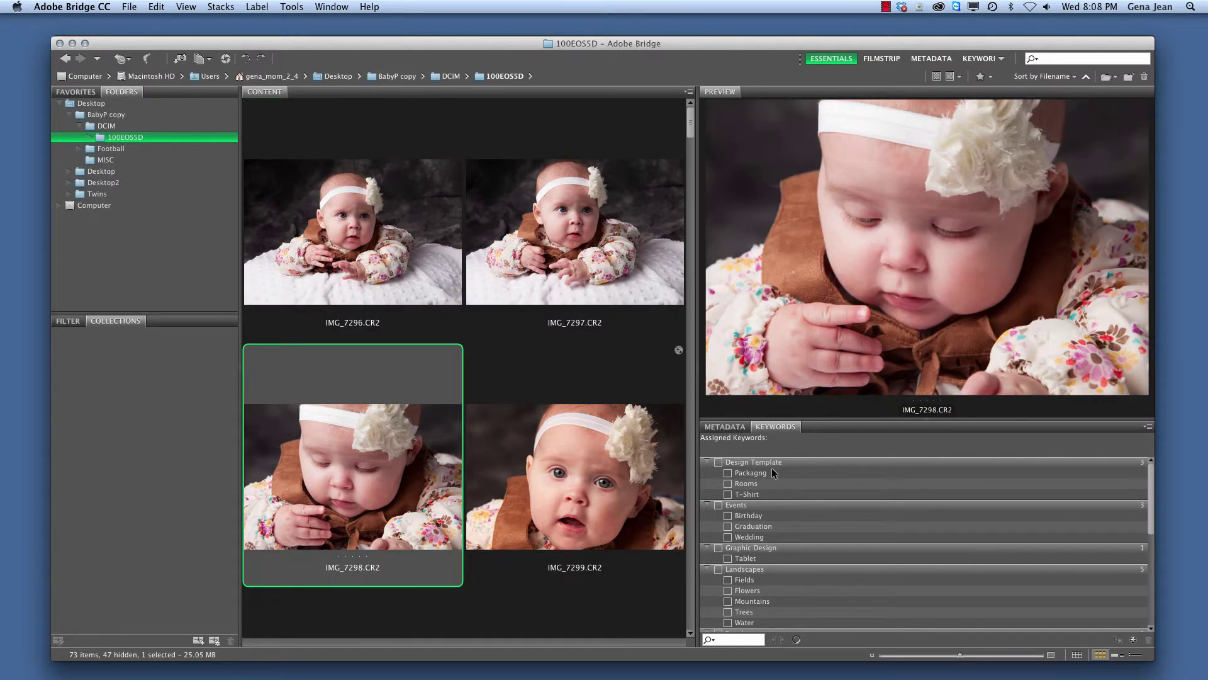
left_click(730, 427)
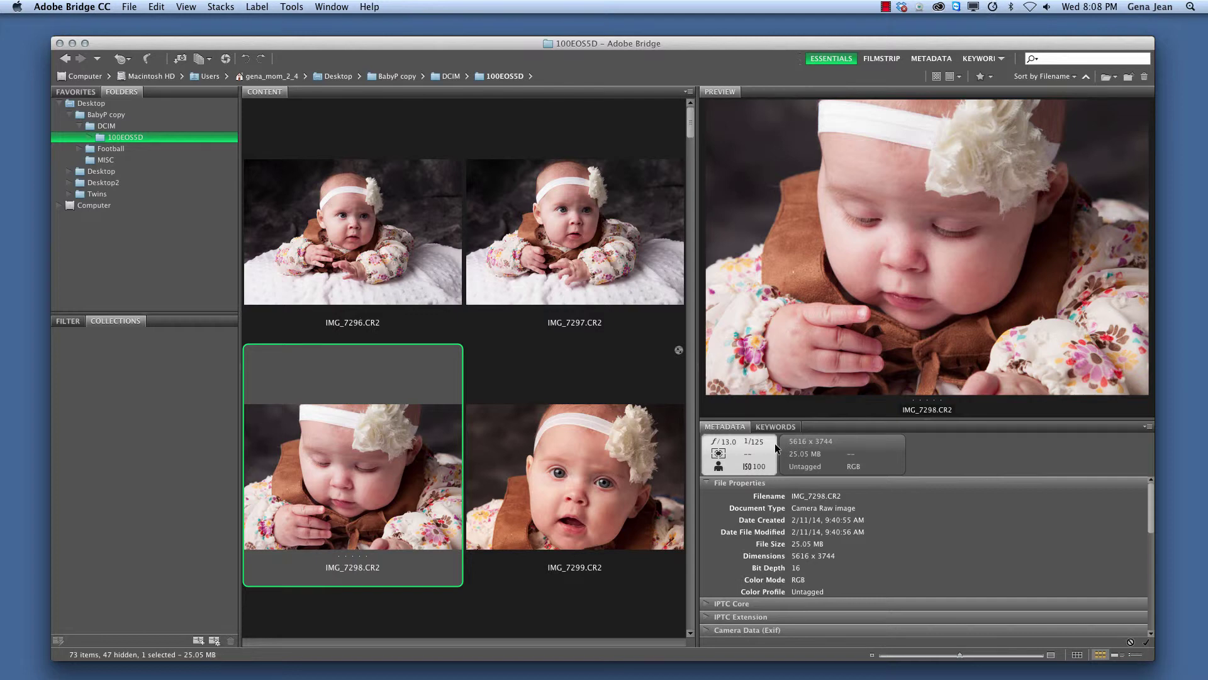
In the Keywords panel, select Design Template then T-Shirt, and scroll through the keyword list
left_click(778, 427)
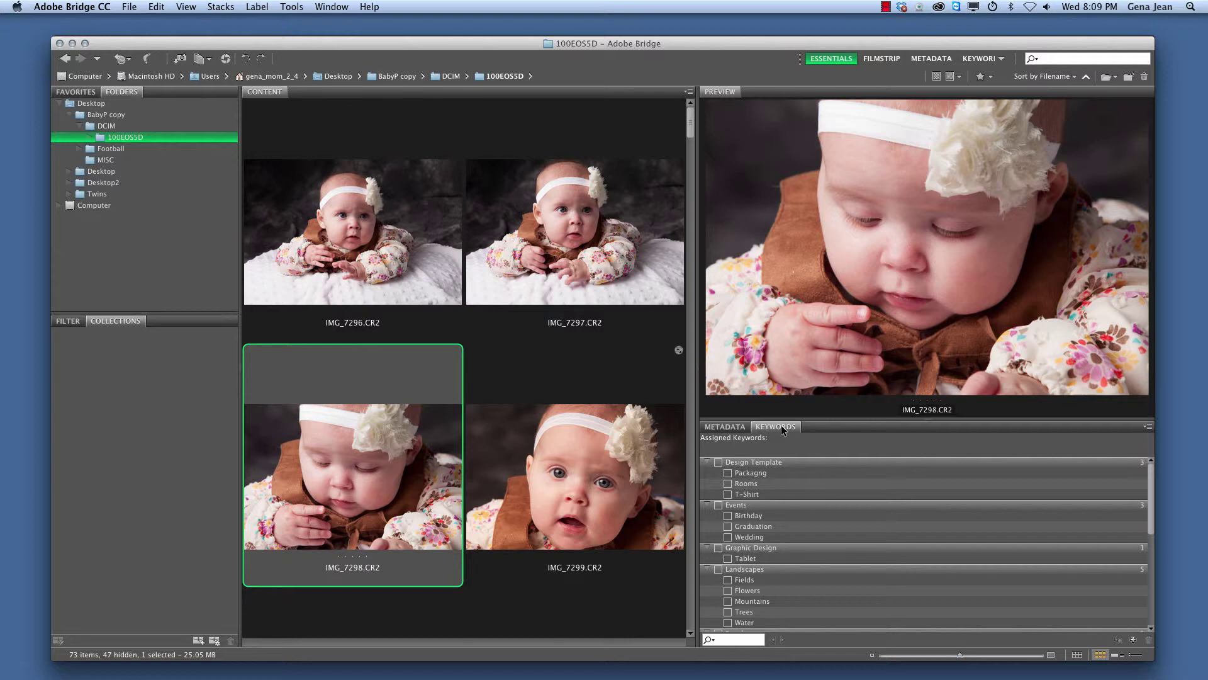
left_click(738, 464)
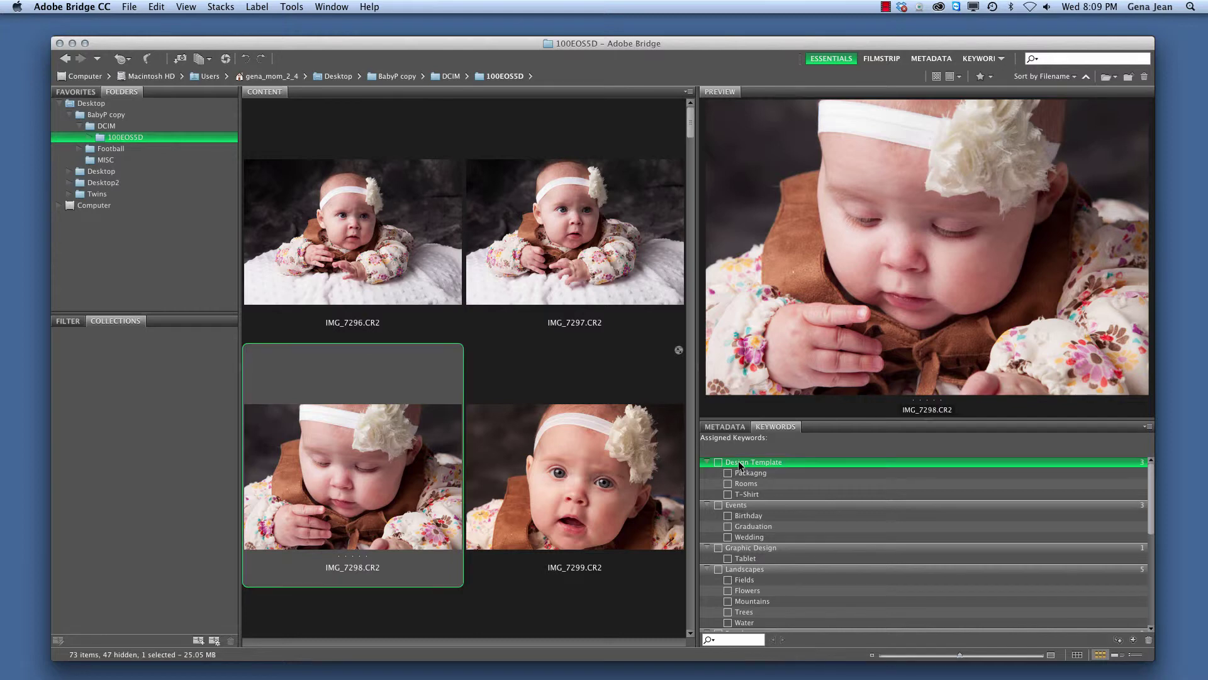
left_click(738, 493)
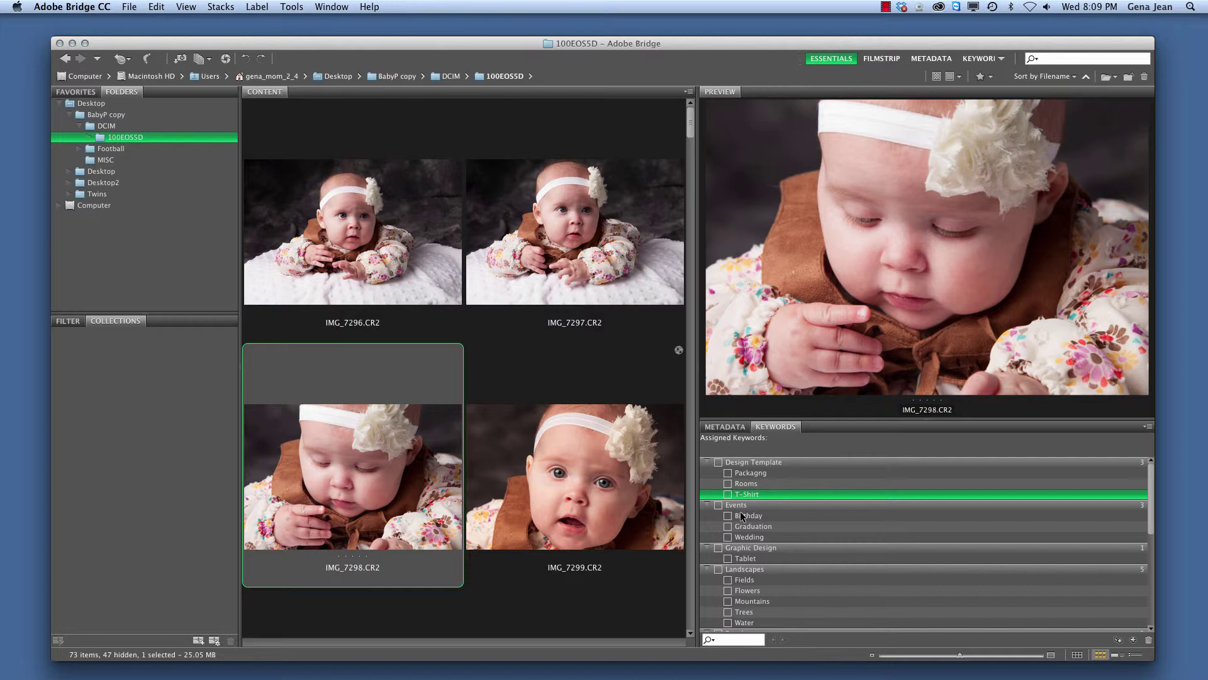
scroll(740, 510, "down", 5)
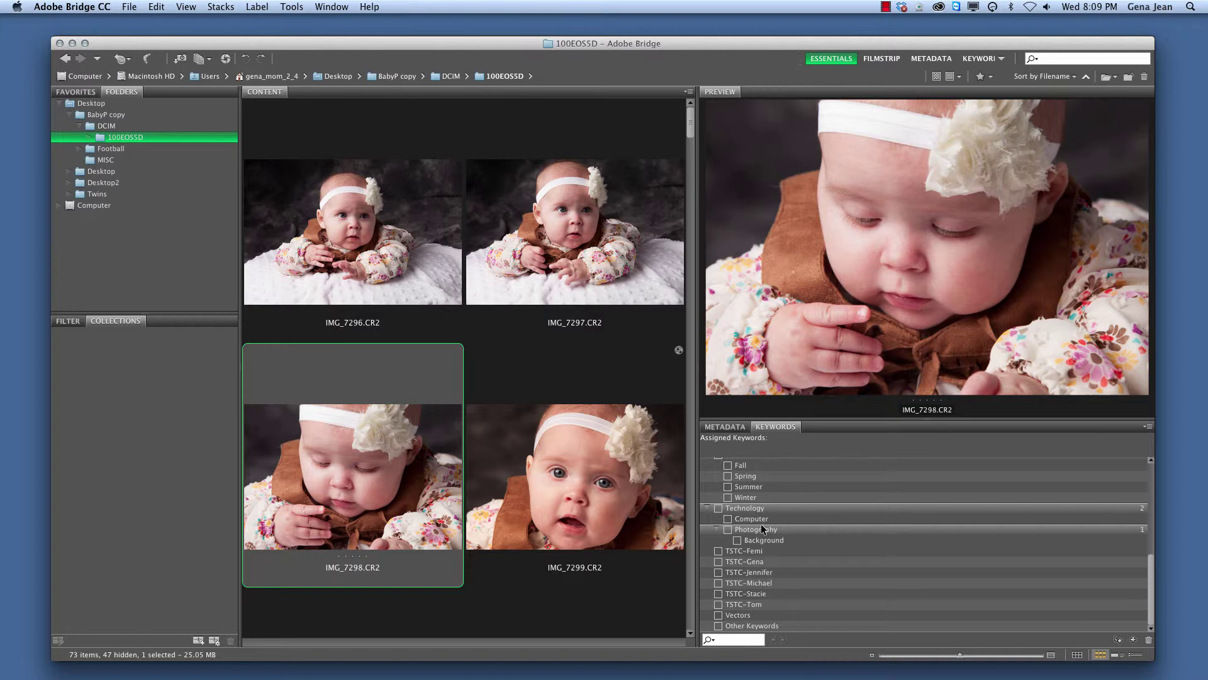
scroll(760, 524, "up", 5)
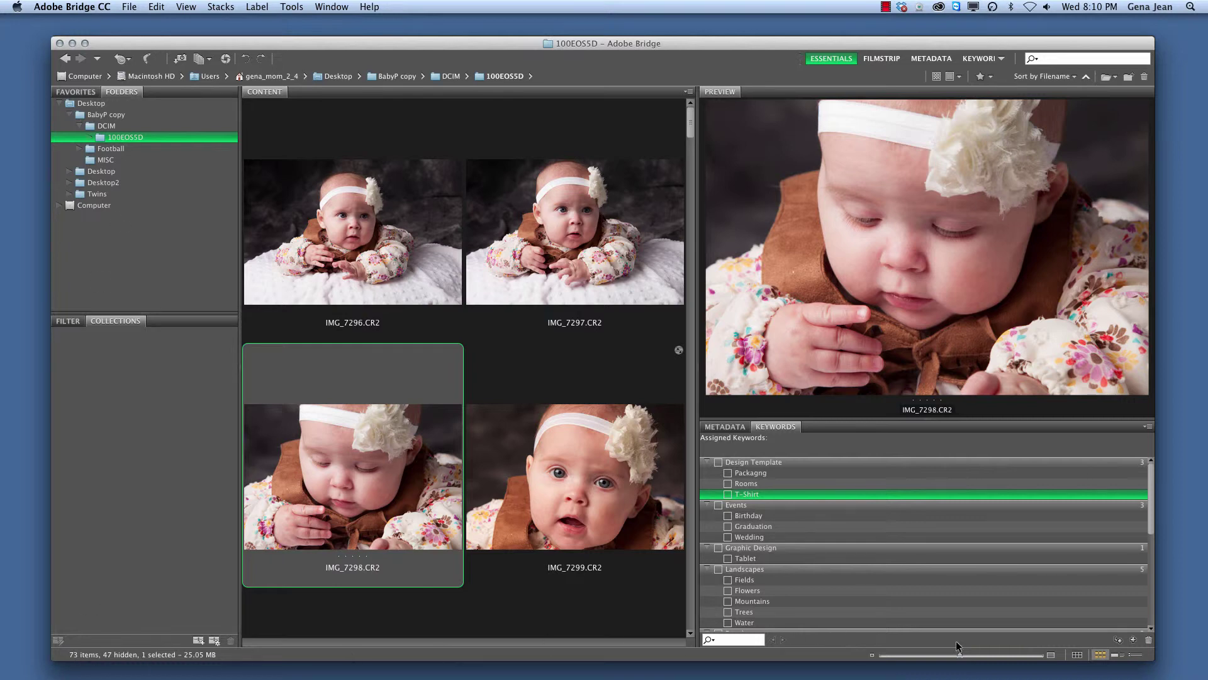
Enlarge thumbnails to one photo per row, then select Essentials and Filmstrip workspaces
mouse_move(961, 657)
left_mouse_down()
mouse_move(995, 654)
mouse_move(906, 657)
mouse_move(967, 664)
left_mouse_up()
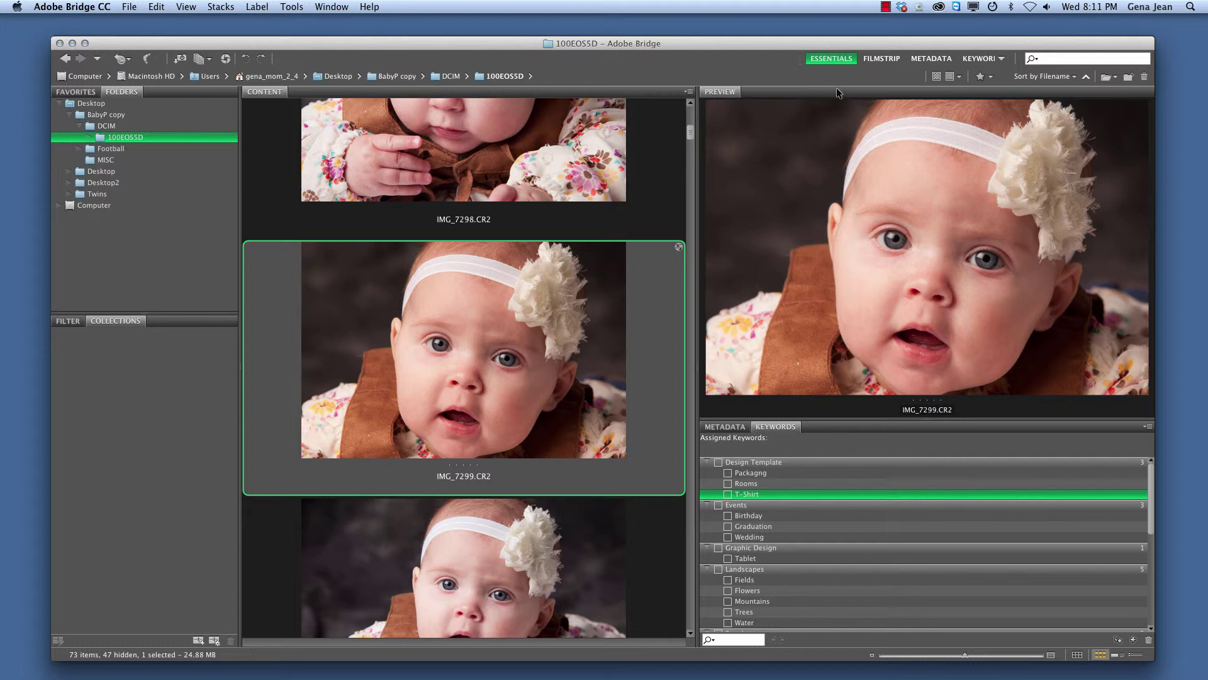
left_click(829, 60)
left_click(830, 58)
left_click(882, 59)
Switch through the Filmstrip, Metadata and Keywords workspaces
left_click(828, 62)
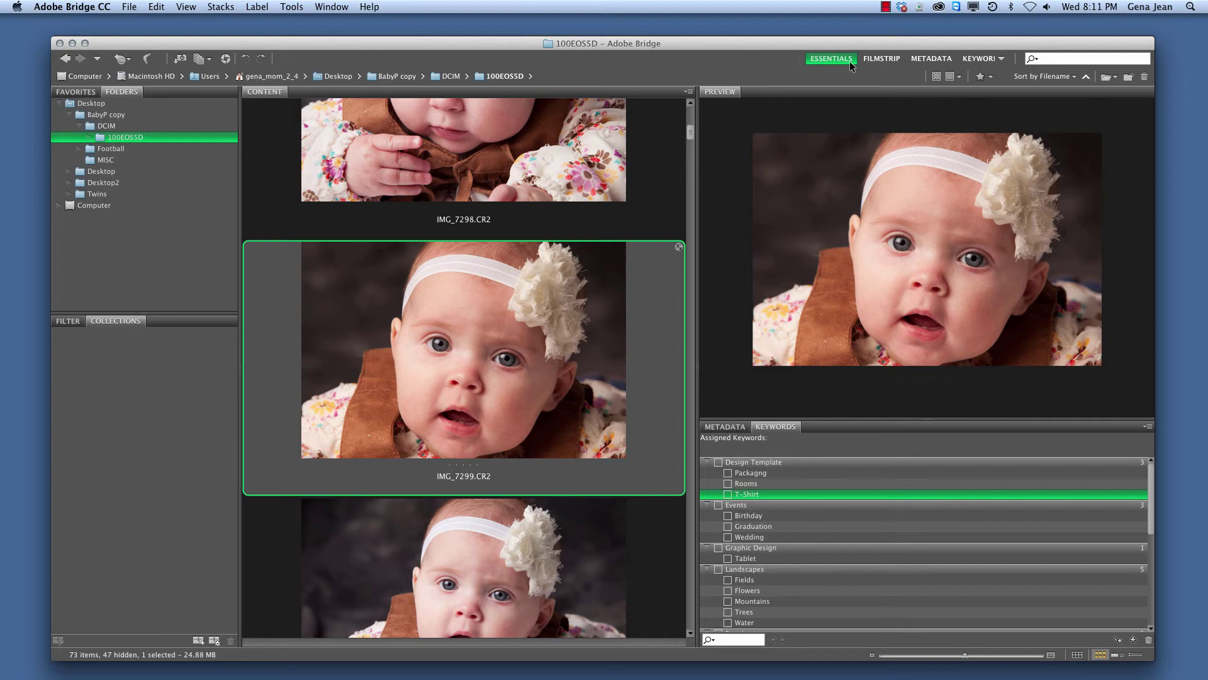
left_click(881, 58)
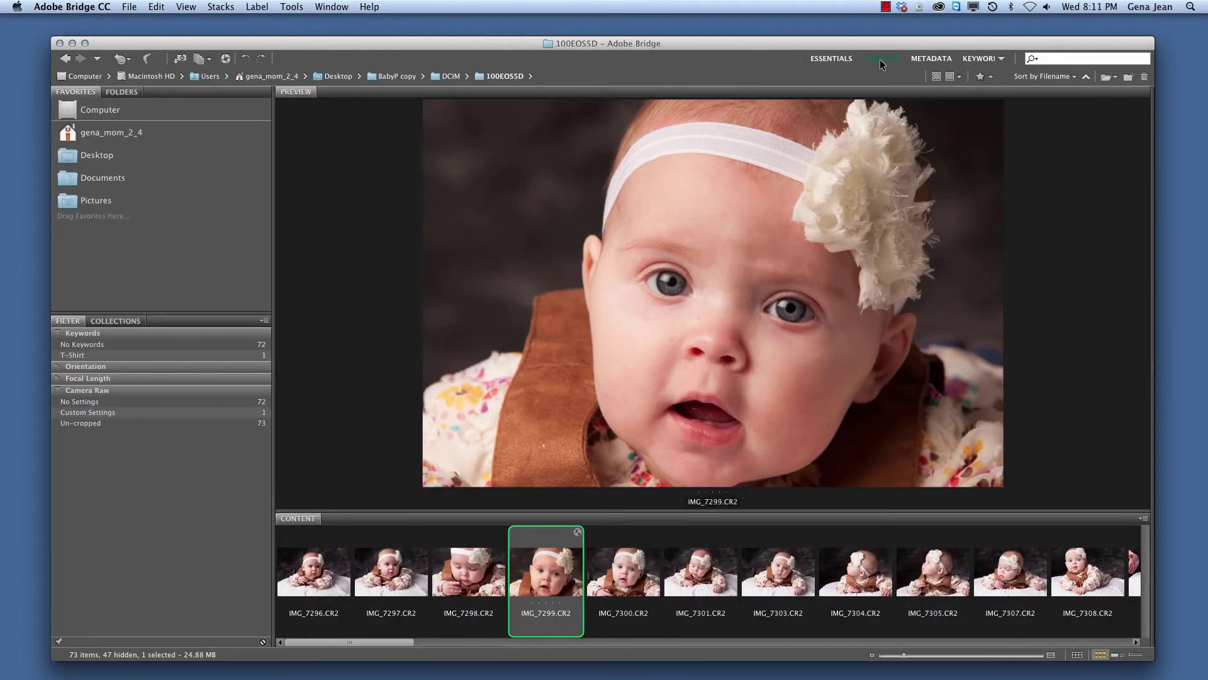
left_click(934, 58)
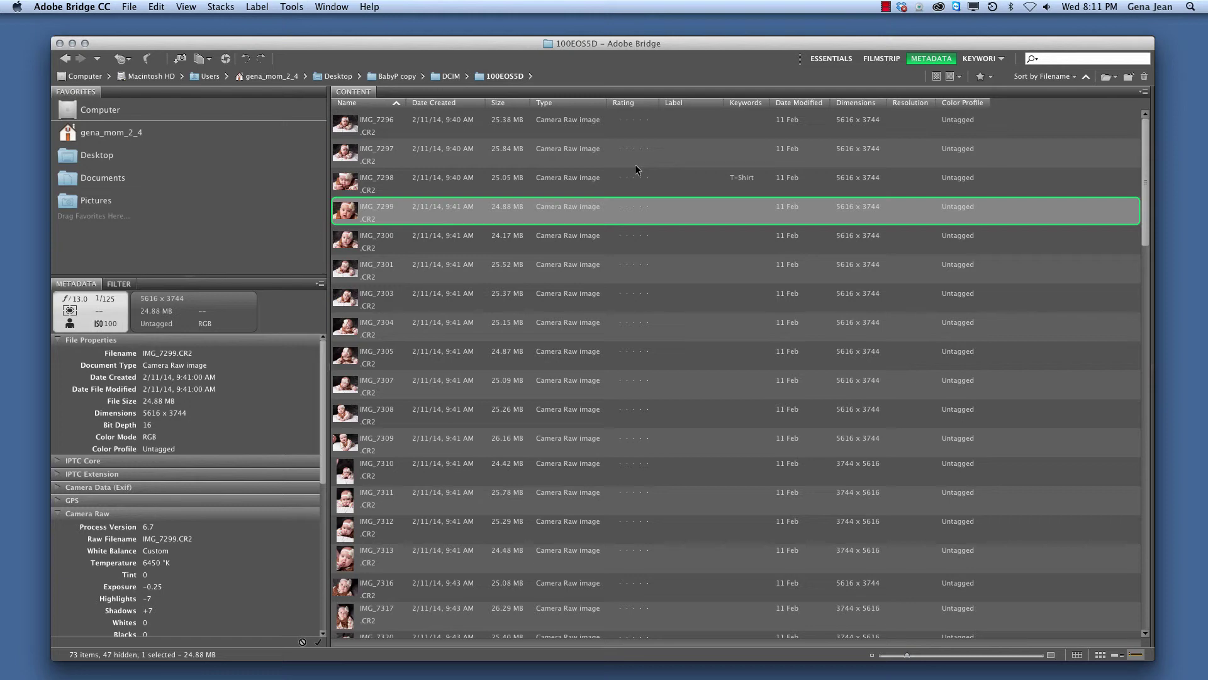
left_click(983, 59)
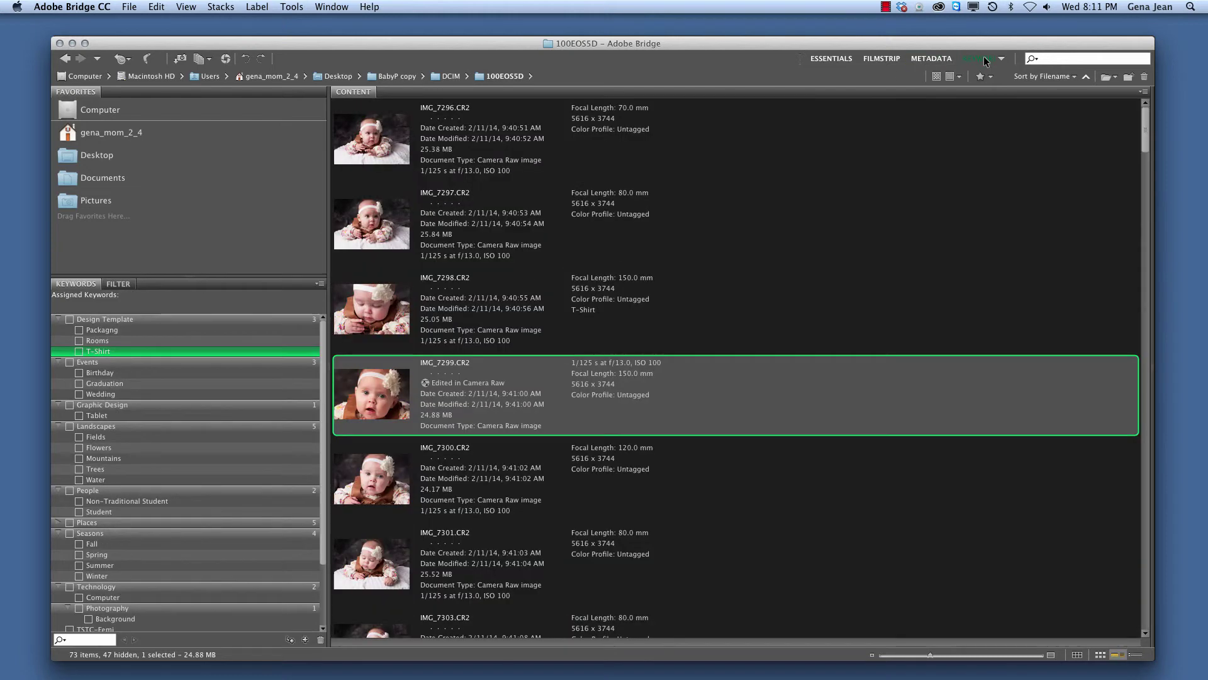
Choose Light Table, then Folders, from the workspace list
left_click(1002, 59)
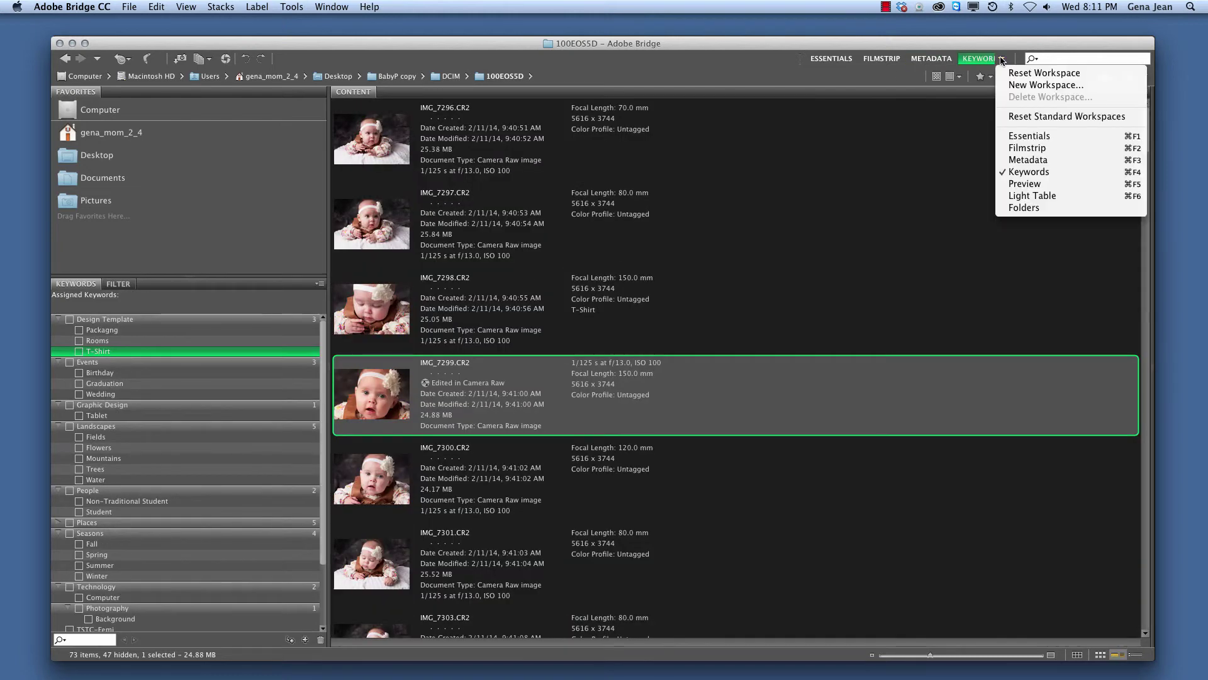
left_click(1032, 198)
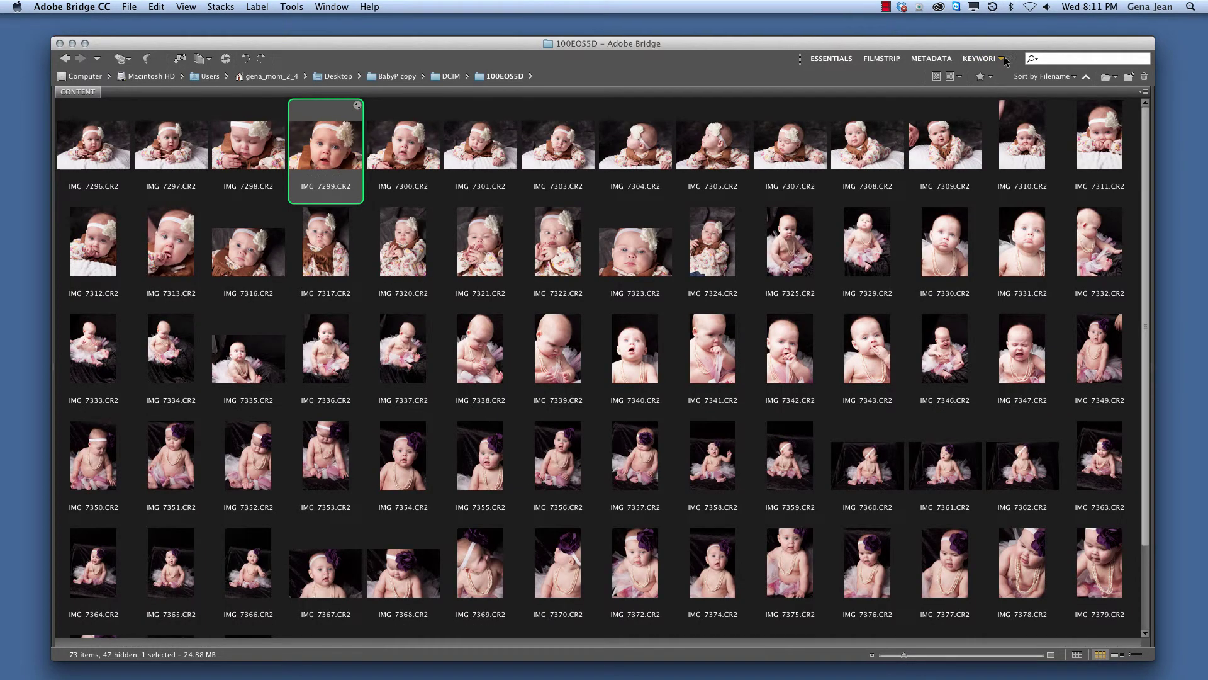
left_click(1003, 59)
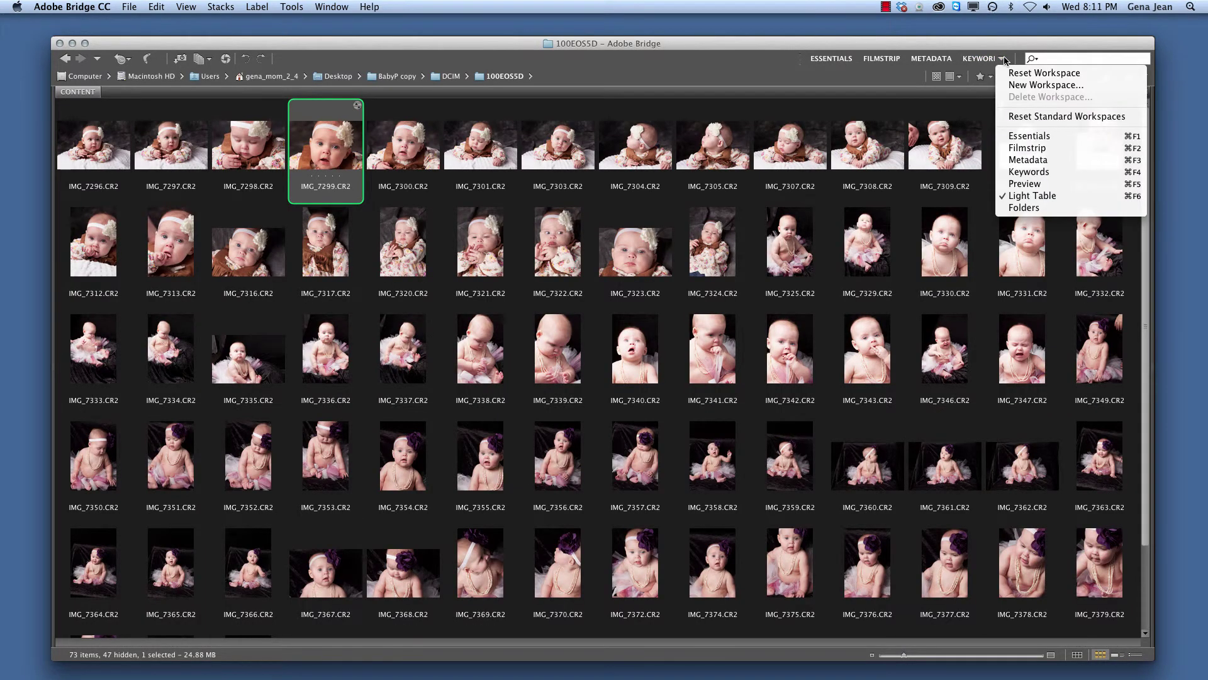
left_click(1032, 209)
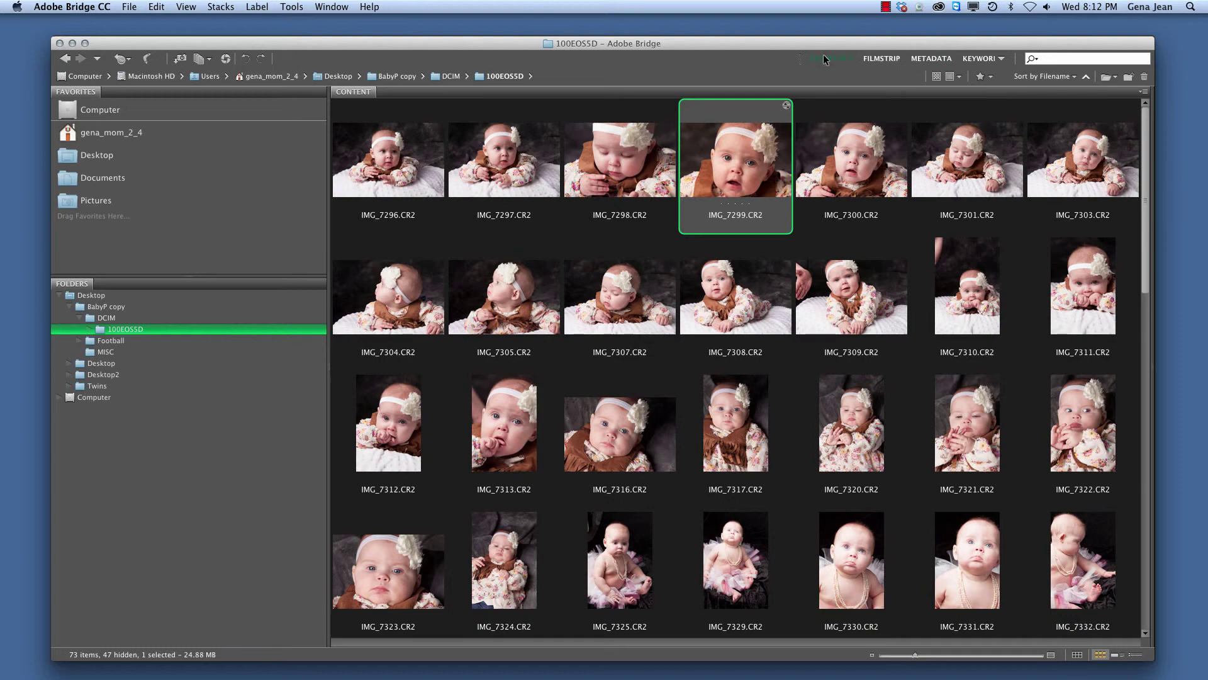
Return to Essentials, widen the content area and shrink thumbnails to four per row
left_click(823, 55)
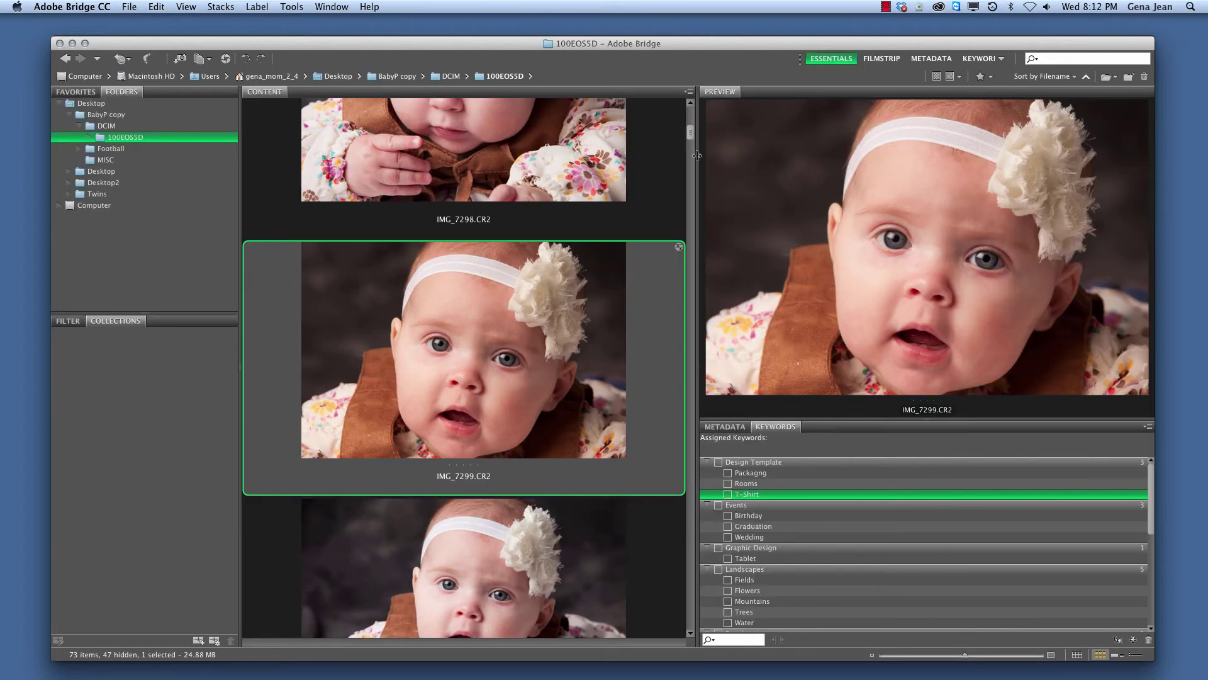
left_click_drag(694, 154, 825, 190)
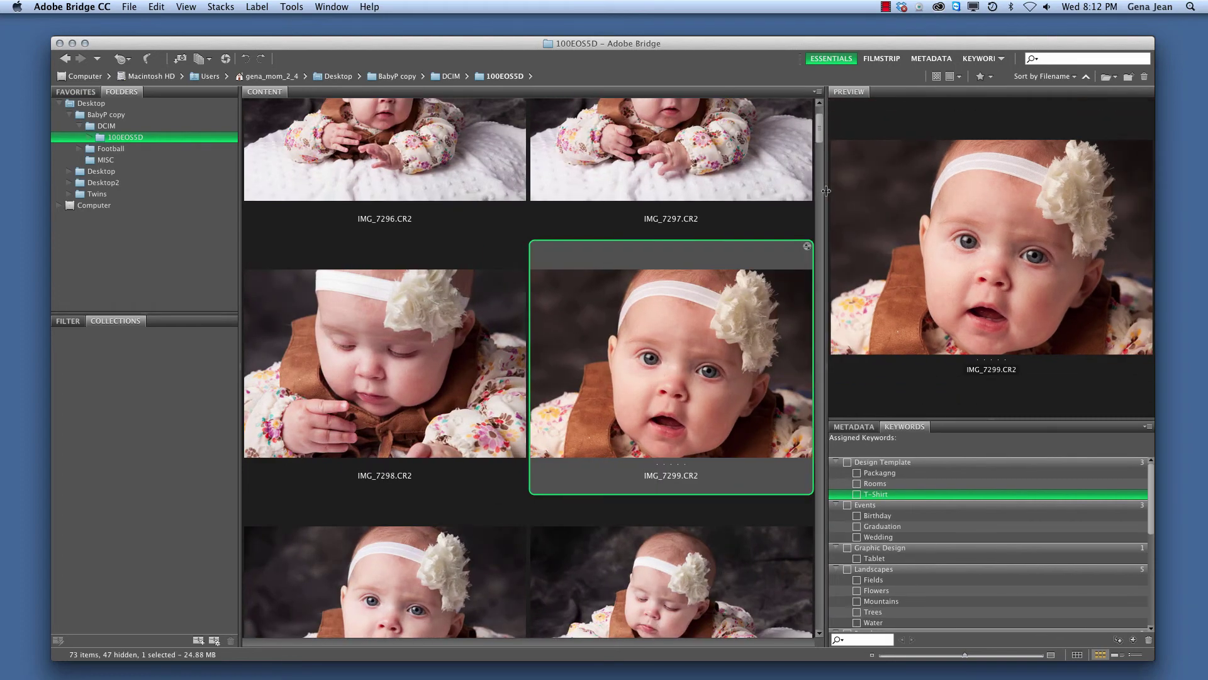
left_click_drag(964, 657, 927, 656)
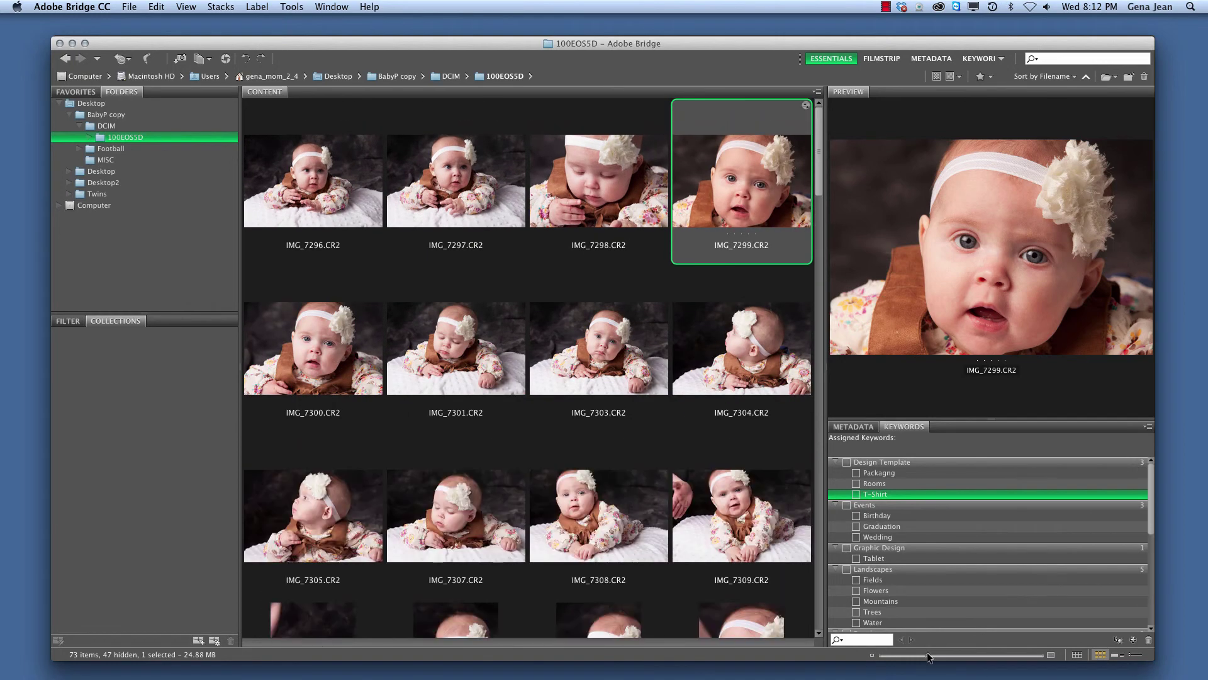